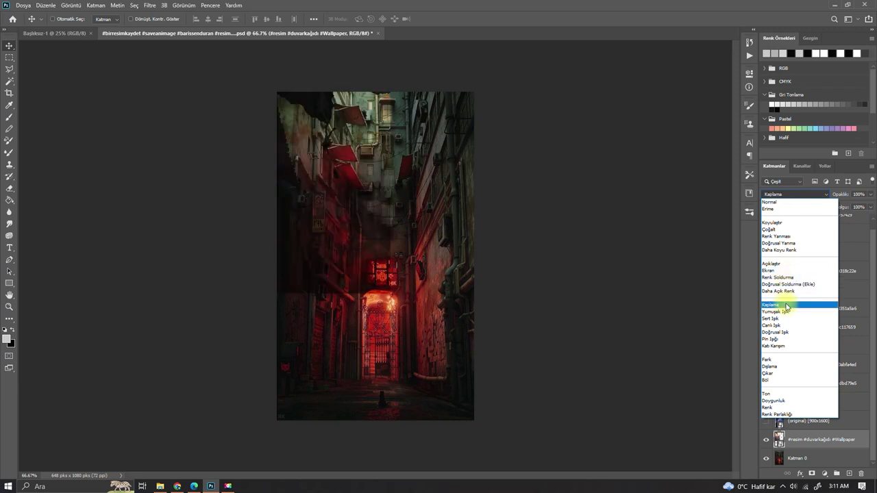
- Blend the sky layer in Pin Işığı mode and scale it up to fill the canvas
{"action": "left_click", "coordinate": [785, 341]}
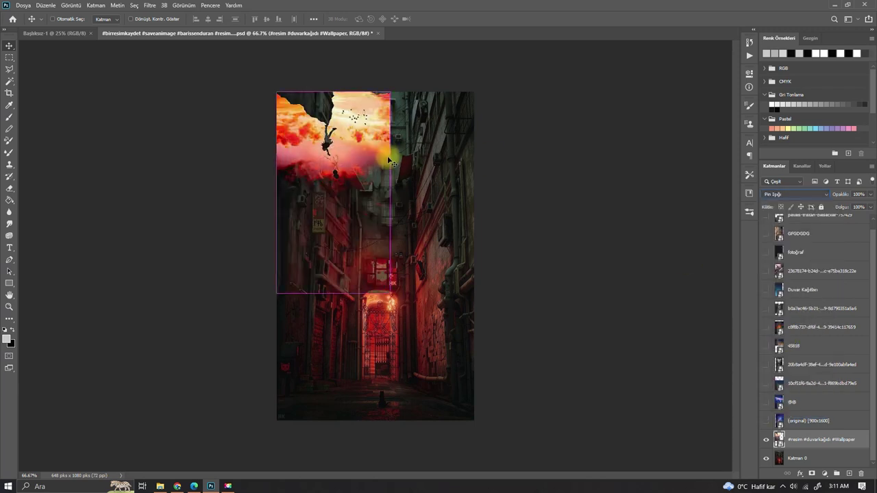
{"action": "left_click_drag", "start_coordinate": [390, 319], "coordinate": [473, 420]}
{"action": "key", "text": "Return"}
{"action": "left_click", "coordinate": [9, 188]}
- Browse the brush preset folders and choose the 002_Explosion brush
{"action": "left_click", "coordinate": [749, 124]}
{"action": "scroll", "coordinate": [607, 293], "scroll_direction": "down", "scroll_amount": 5}
{"action": "scroll", "coordinate": [548, 284], "scroll_direction": "down", "scroll_amount": 5}
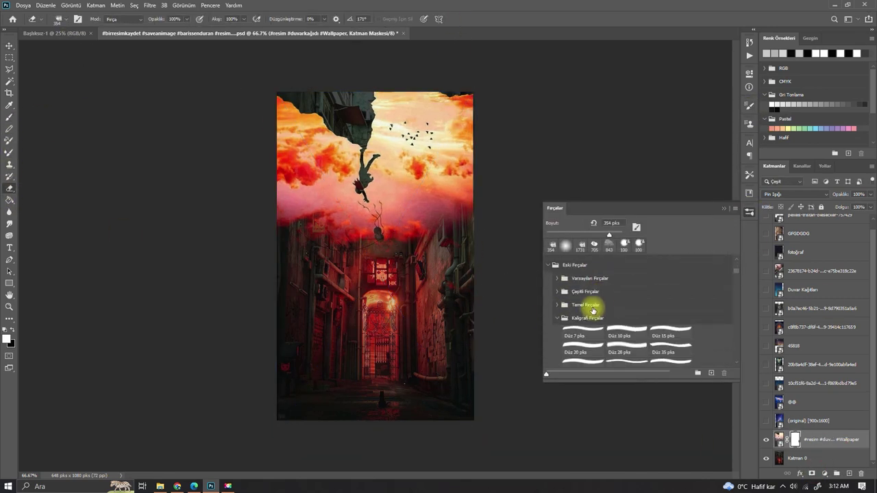
{"action": "left_click", "coordinate": [549, 265]}
{"action": "left_click", "coordinate": [573, 315]}
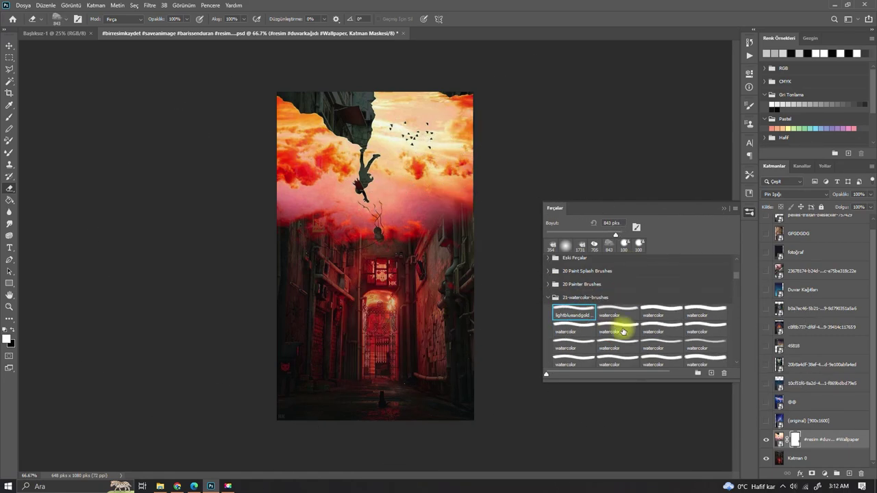
{"action": "left_click", "coordinate": [610, 325]}
{"action": "scroll", "coordinate": [582, 313], "scroll_direction": "down", "scroll_amount": 5}
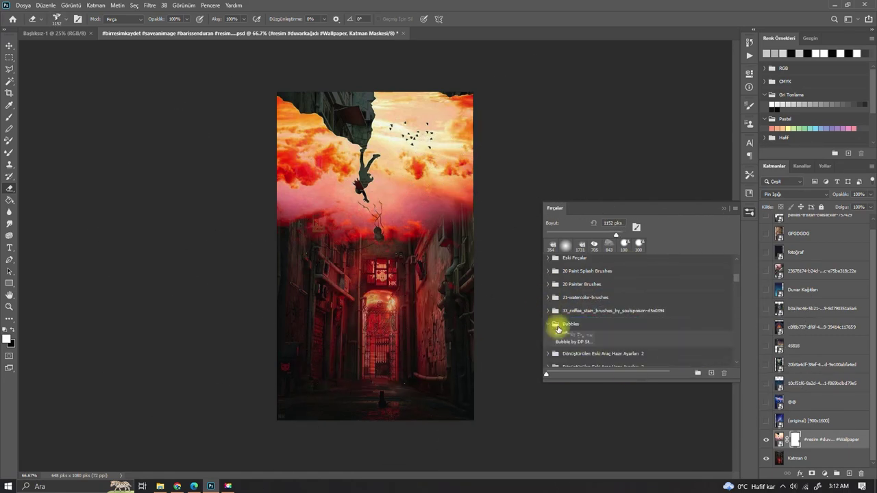
{"action": "scroll", "coordinate": [557, 327], "scroll_direction": "down", "scroll_amount": 3}
{"action": "scroll", "coordinate": [573, 343], "scroll_direction": "down", "scroll_amount": 5}
{"action": "left_click", "coordinate": [613, 313]}
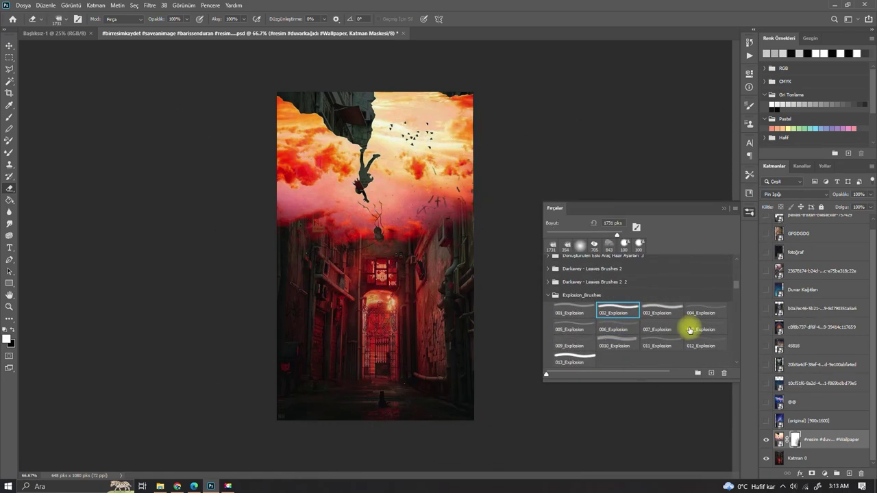
- Step to the 0010_Explosion brush, fit the view, and target the sky layer's image
{"action": "key", "text": "period"}
{"action": "key", "text": "period"}
{"action": "key", "text": "ctrl+minus"}
{"action": "key", "text": "ctrl+minus"}
{"action": "key", "text": "Return"}
{"action": "key", "text": "ctrl+plus"}
{"action": "key", "text": "ctrl+plus"}
{"action": "key", "text": "ctrl+plus"}
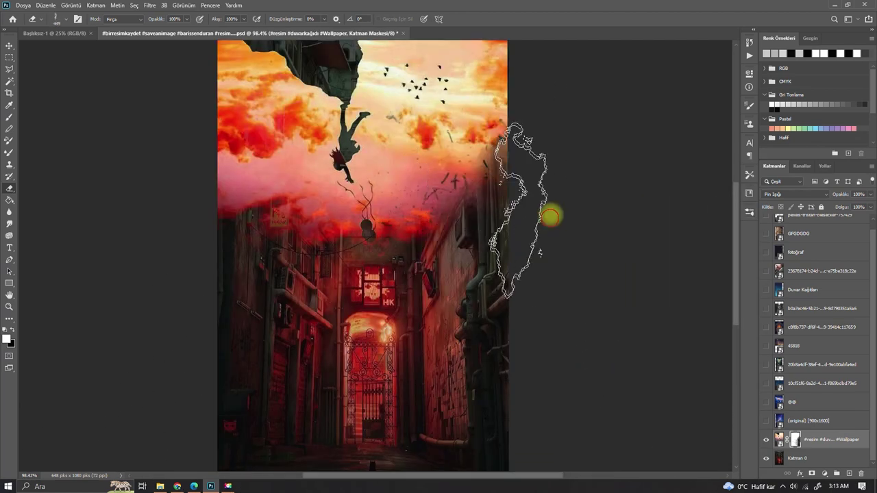
{"action": "key", "text": "ctrl+0"}
{"action": "left_click", "coordinate": [778, 439]}
{"action": "left_click", "coordinate": [806, 196]}
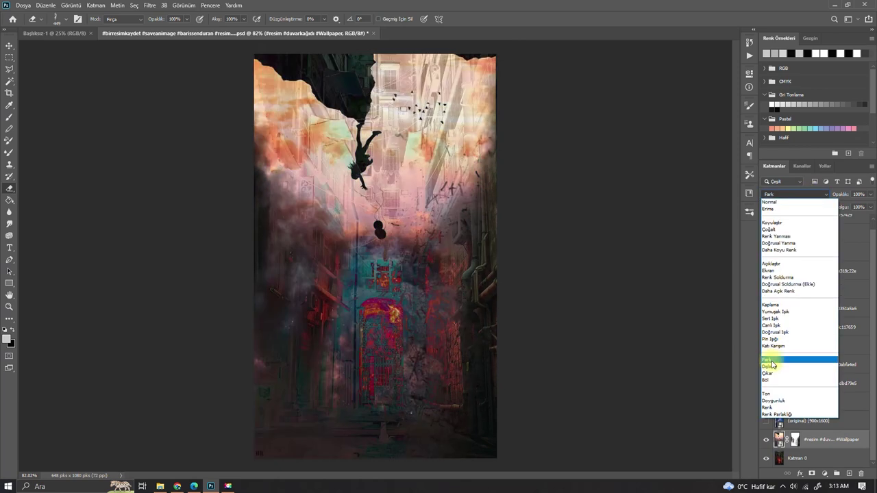
- Set the sky layer to Fark blending at 68% opacity
{"action": "left_click", "coordinate": [772, 364]}
{"action": "left_click", "coordinate": [470, 188]}
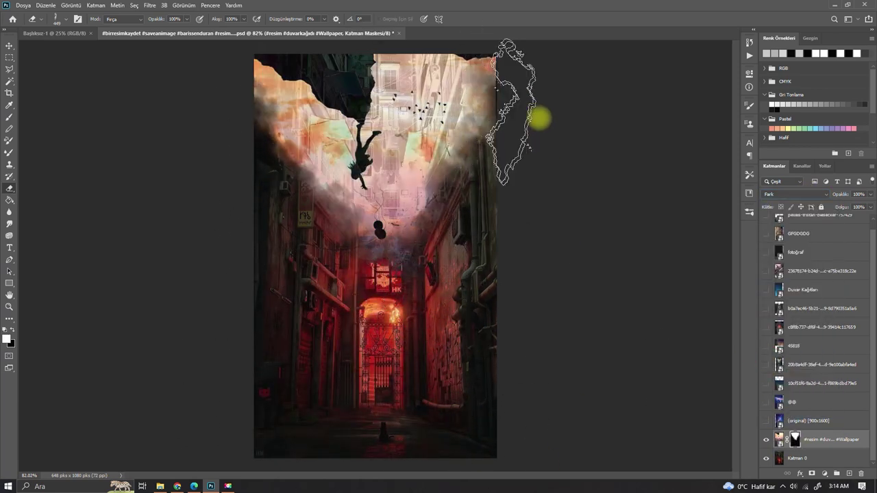
{"action": "left_click_drag", "start_coordinate": [870, 195], "coordinate": [858, 207]}
- Show and select the galaxy (original) layer
{"action": "scroll", "coordinate": [499, 85], "scroll_direction": "up", "scroll_amount": 1}
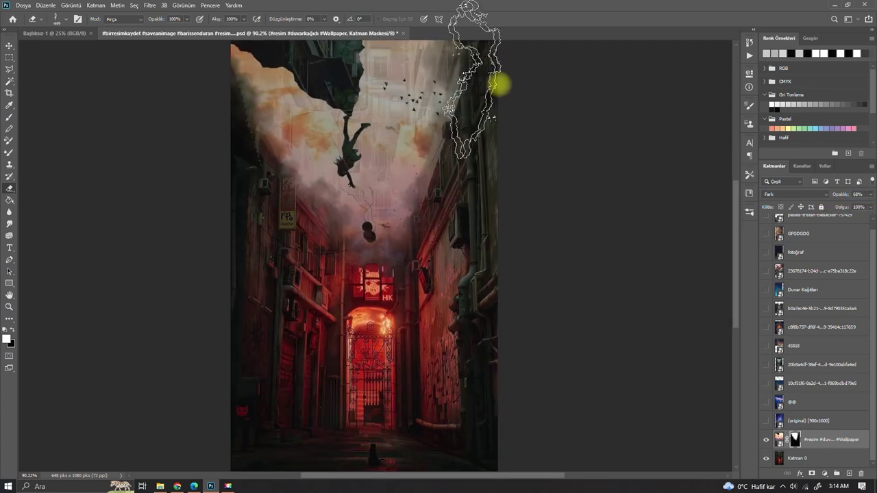
{"action": "scroll", "coordinate": [274, 163], "scroll_direction": "down", "scroll_amount": 1}
{"action": "left_click", "coordinate": [766, 420]}
{"action": "left_click", "coordinate": [809, 421]}
- Move the galaxy image down and shrink it into the lower right
{"action": "key", "text": "v"}
{"action": "left_click_drag", "start_coordinate": [426, 206], "coordinate": [349, 271]}
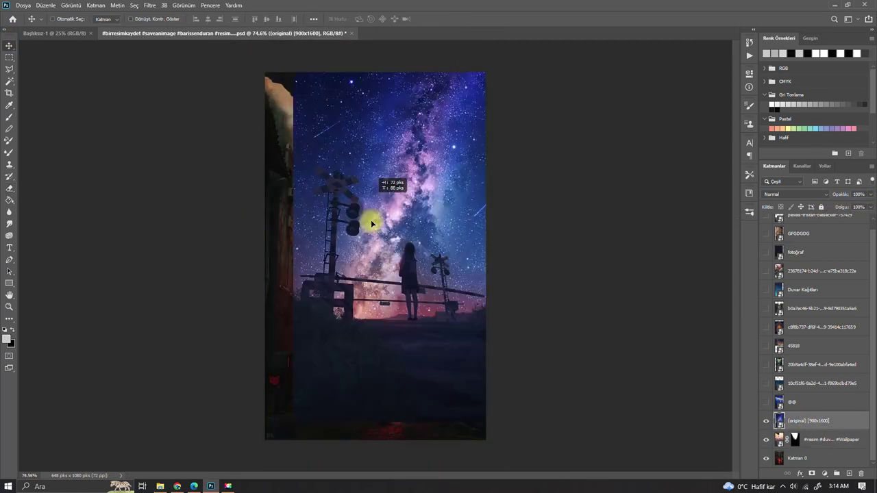
{"action": "key", "text": "ctrl+t"}
{"action": "left_click_drag", "start_coordinate": [342, 219], "coordinate": [339, 186]}
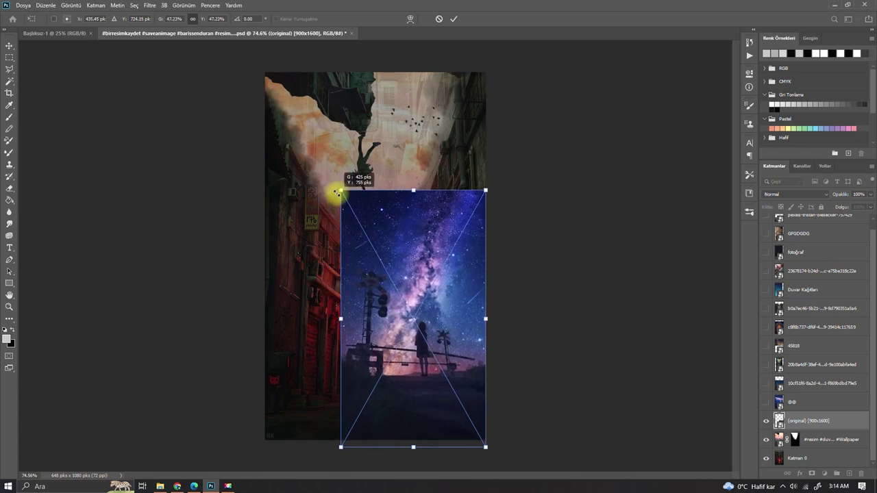
{"action": "key", "text": "Return"}
{"action": "left_click", "coordinate": [794, 194]}
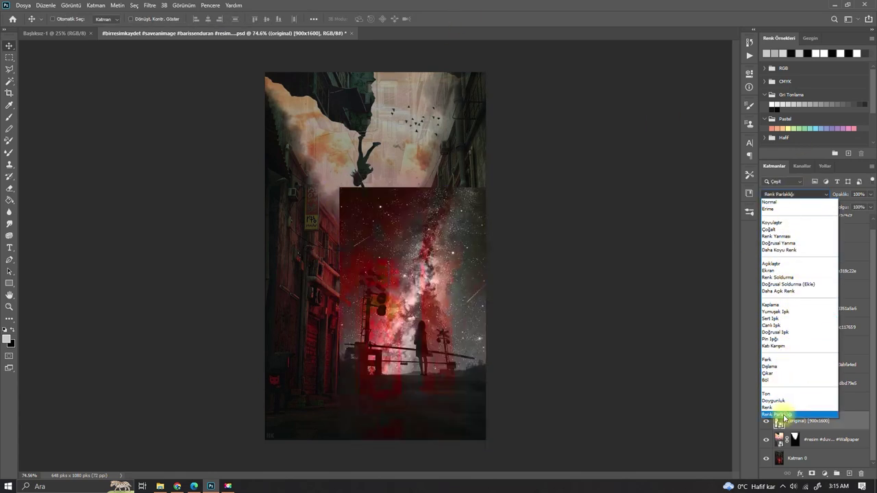
- Keep Normal blending and erase the galaxy's upper area to reveal the alley
{"action": "left_click", "coordinate": [790, 204]}
{"action": "key", "text": "e"}
{"action": "mouse_move", "coordinate": [548, 176]}
{"action": "left_mouse_down"}
{"action": "mouse_move", "coordinate": [470, 216]}
{"action": "mouse_move", "coordinate": [458, 248]}
{"action": "left_mouse_up"}
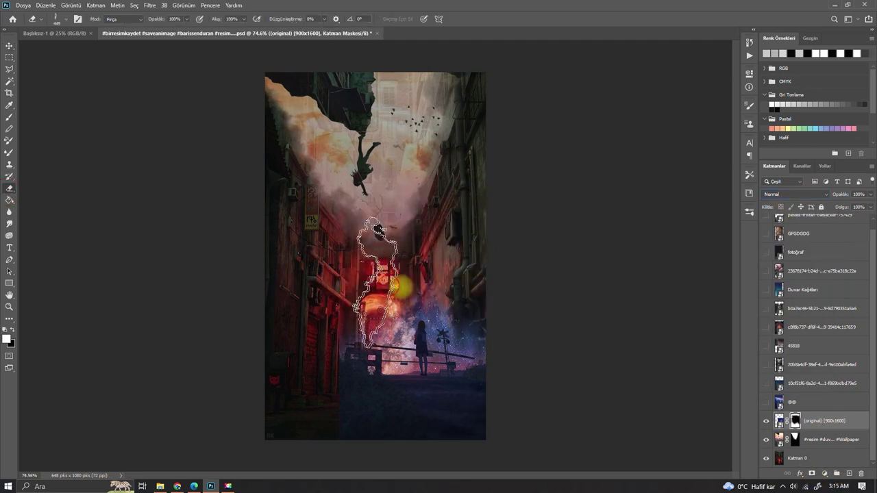
- Set the galaxy girl layer's blend mode to Renk Parlaklığı
{"action": "scroll", "coordinate": [436, 259], "scroll_direction": "up", "scroll_amount": 5}
{"action": "scroll", "coordinate": [452, 229], "scroll_direction": "down", "scroll_amount": 2}
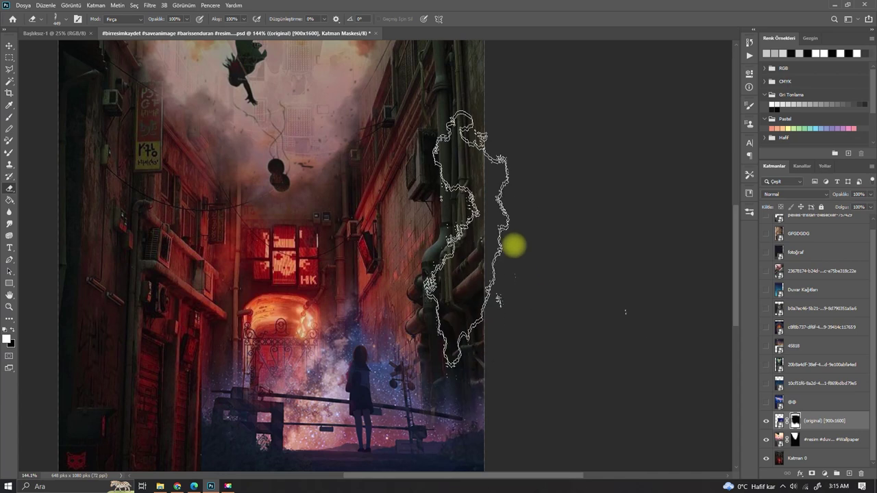
{"action": "scroll", "coordinate": [363, 208], "scroll_direction": "down", "scroll_amount": 3}
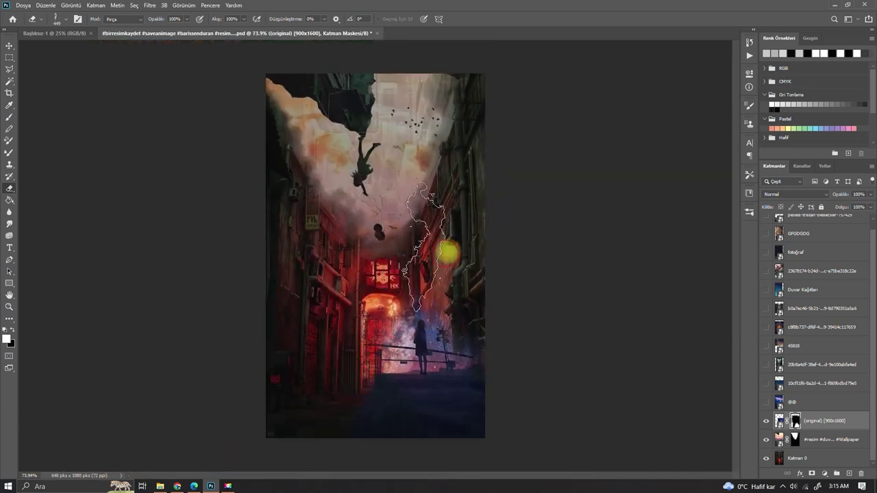
{"action": "scroll", "coordinate": [557, 269], "scroll_direction": "down", "scroll_amount": 1}
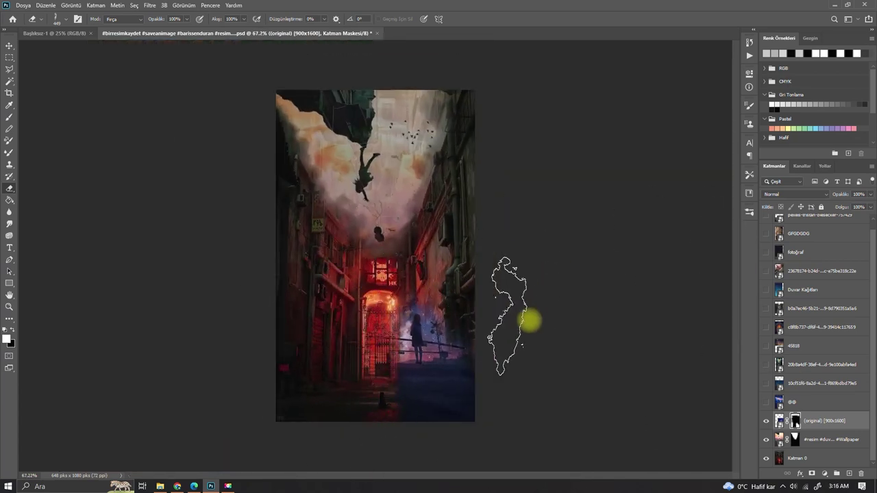
{"action": "left_click", "coordinate": [796, 194]}
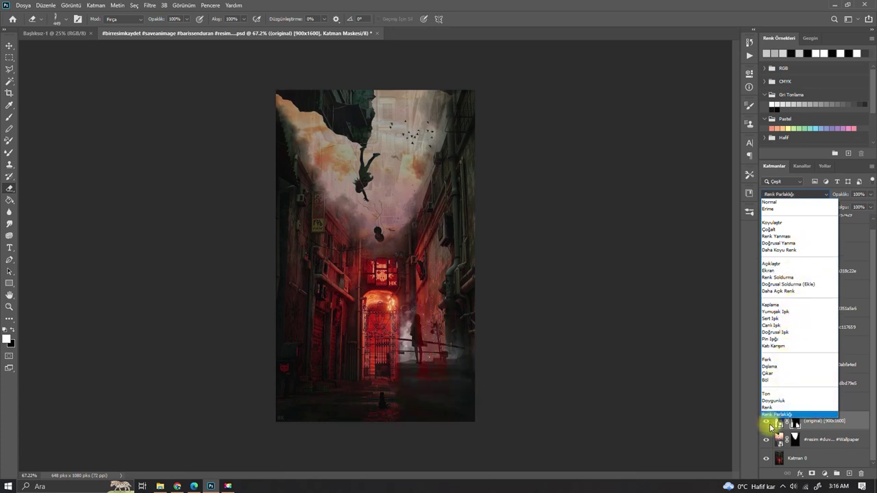
{"action": "left_click", "coordinate": [770, 415]}
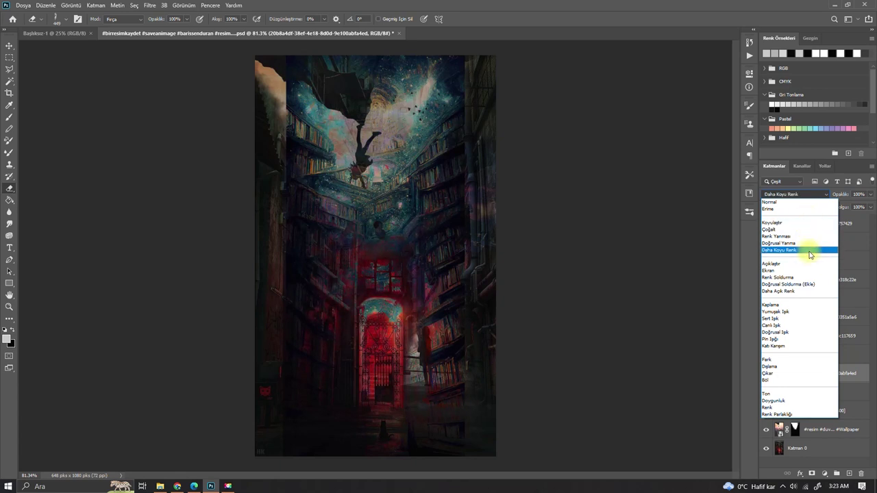
- Blend the library layer in Koyulaştır at 65% opacity, with the galaxy layer moved above it and shown
{"action": "left_click", "coordinate": [812, 223]}
{"action": "left_click_drag", "start_coordinate": [826, 411], "coordinate": [836, 363]}
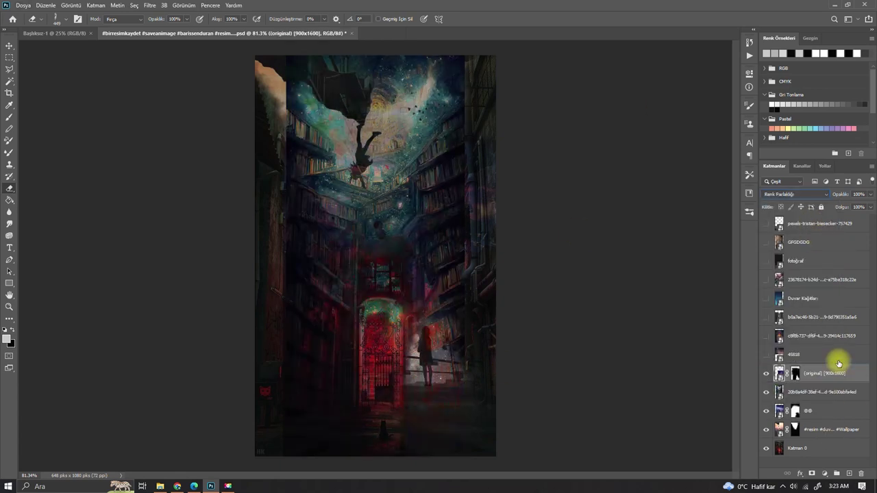
{"action": "left_click", "coordinate": [826, 391]}
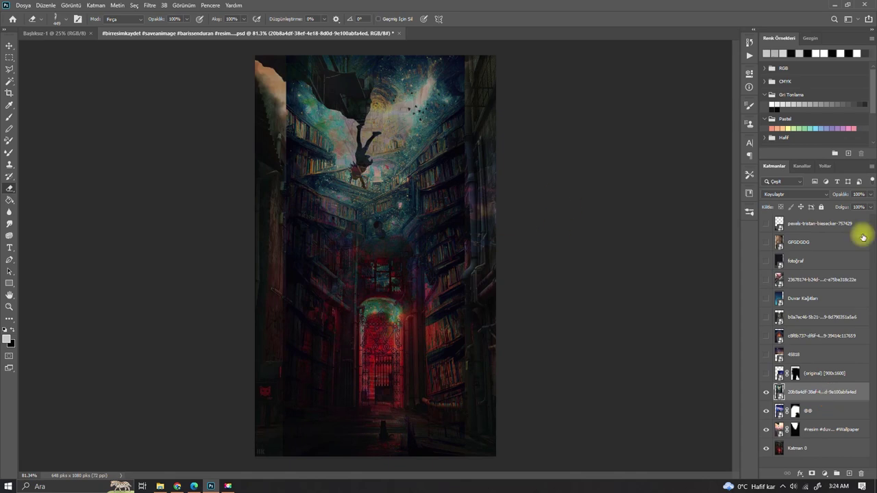
{"action": "left_click_drag", "start_coordinate": [870, 194], "coordinate": [861, 207]}
{"action": "left_click", "coordinate": [765, 373]}
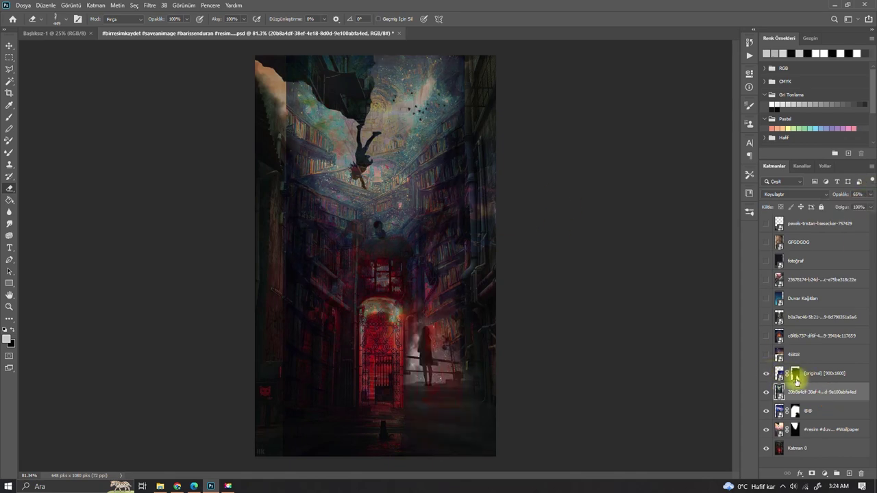
- Target the galaxy, darkening alley and @@ layer masks in turn for painting
{"action": "left_click", "coordinate": [796, 381]}
{"action": "scroll", "coordinate": [343, 313], "scroll_direction": "up", "scroll_amount": 3}
{"action": "scroll", "coordinate": [297, 393], "scroll_direction": "down", "scroll_amount": 3}
{"action": "scroll", "coordinate": [378, 326], "scroll_direction": "up", "scroll_amount": 3}
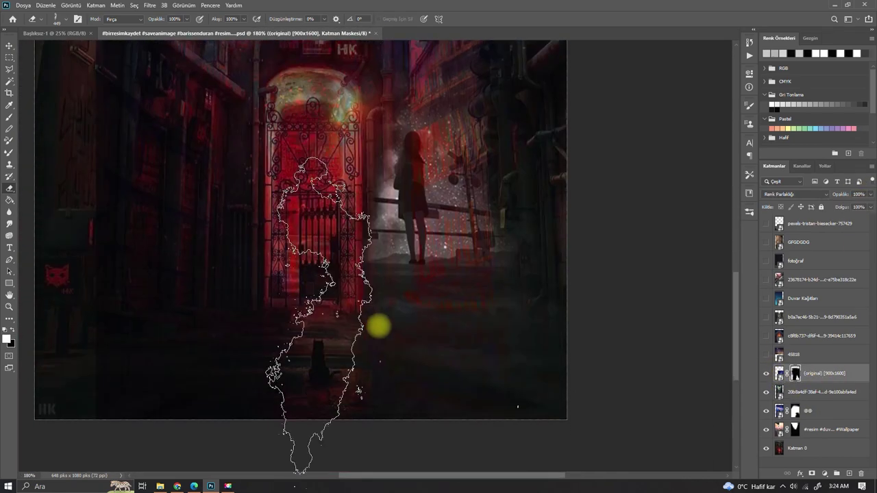
{"action": "scroll", "coordinate": [445, 274], "scroll_direction": "down", "scroll_amount": 3}
{"action": "scroll", "coordinate": [500, 176], "scroll_direction": "up", "scroll_amount": 3}
{"action": "scroll", "coordinate": [592, 213], "scroll_direction": "down", "scroll_amount": 3}
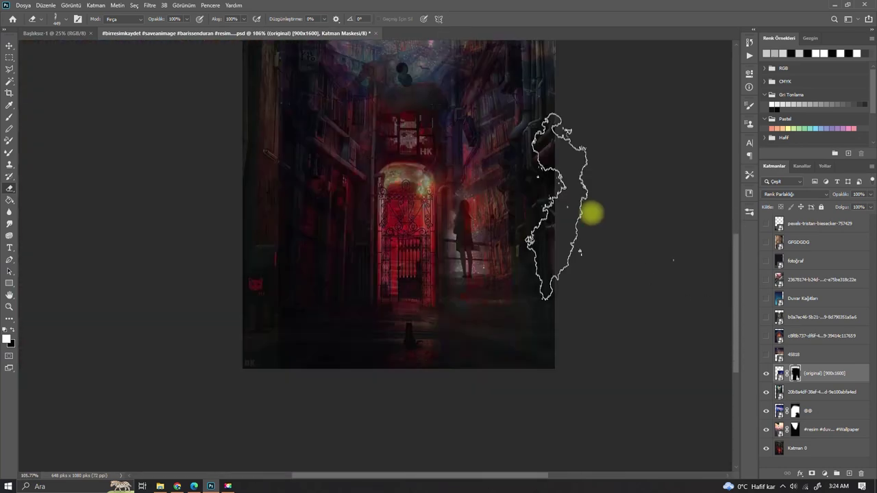
{"action": "scroll", "coordinate": [592, 214], "scroll_direction": "down", "scroll_amount": 2}
{"action": "left_click", "coordinate": [778, 392]}
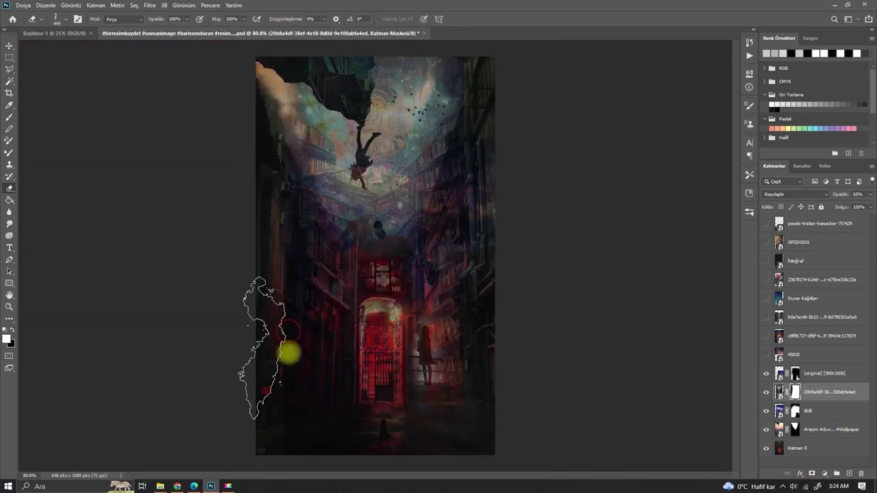
{"action": "scroll", "coordinate": [297, 425], "scroll_direction": "down", "scroll_amount": 1}
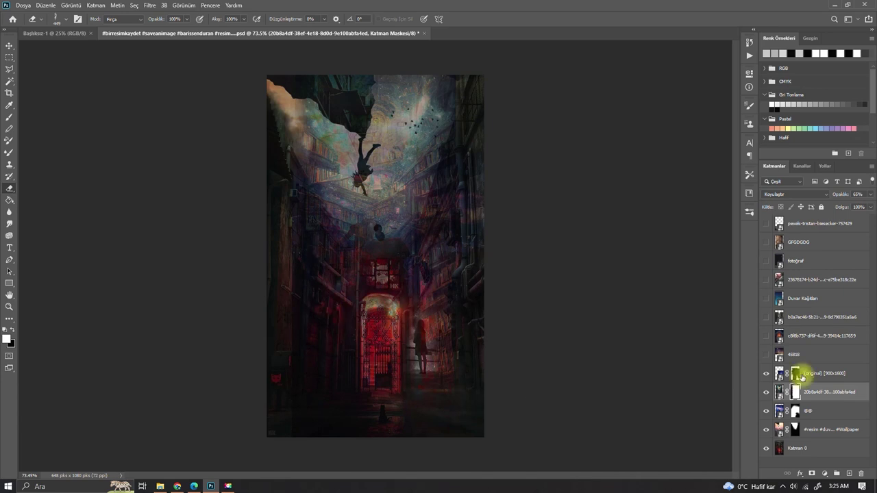
{"action": "left_click", "coordinate": [794, 410]}
- Show and select the 45818 layer and try Açıklaştır blending on it
{"action": "key", "text": "ctrl+0"}
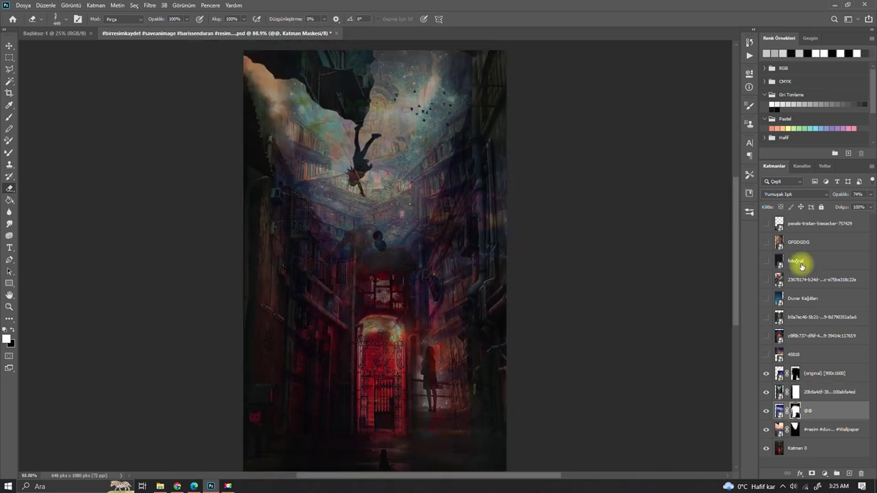
{"action": "left_click", "coordinate": [766, 355]}
{"action": "left_click", "coordinate": [802, 354]}
{"action": "left_click", "coordinate": [795, 194]}
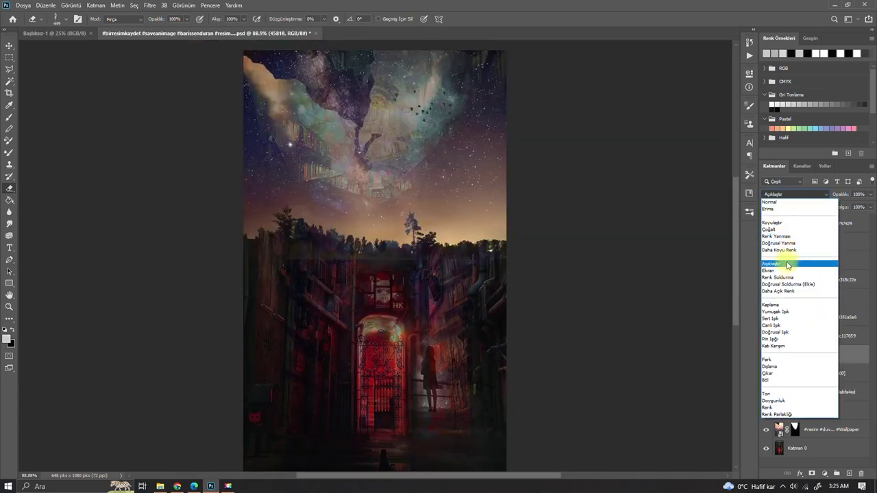
{"action": "left_click", "coordinate": [773, 264]}
{"action": "key", "text": "ctrl+t"}
{"action": "key", "text": "ctrl+minus"}
{"action": "key", "text": "Return"}
{"action": "key", "text": "ctrl+0"}
{"action": "mouse_move", "coordinate": [870, 194]}
{"action": "left_mouse_down"}
{"action": "mouse_move", "coordinate": [842, 202]}
{"action": "mouse_move", "coordinate": [875, 203]}
{"action": "left_mouse_up"}
- Switch 45818 from Ekran to Renk Soldurma blending at about 42% opacity
{"action": "left_click", "coordinate": [795, 194]}
{"action": "left_click", "coordinate": [784, 271]}
{"action": "left_click", "coordinate": [794, 194]}
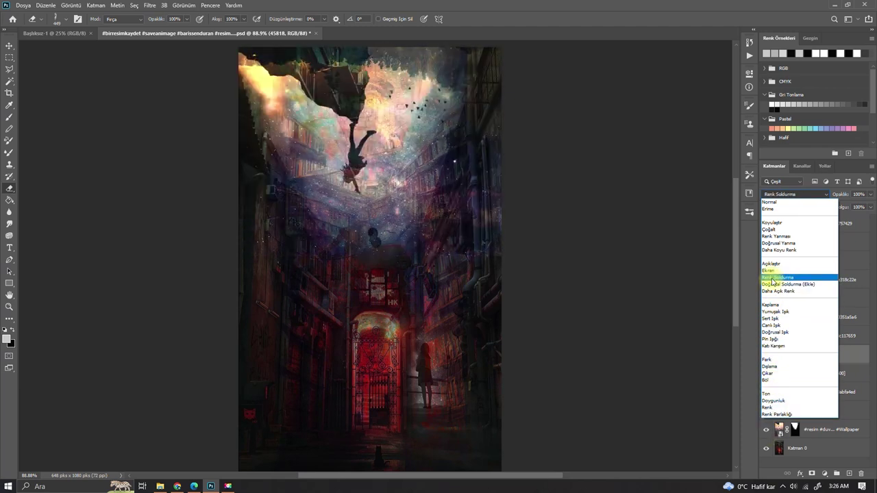
{"action": "left_click", "coordinate": [777, 276]}
{"action": "left_click_drag", "start_coordinate": [870, 194], "coordinate": [848, 207]}
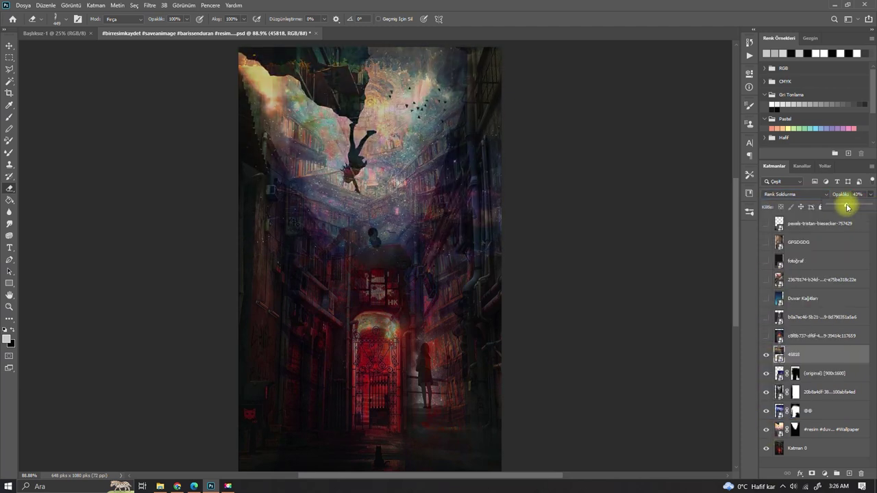
{"action": "left_click", "coordinate": [778, 334]}
{"action": "left_click", "coordinate": [795, 194]}
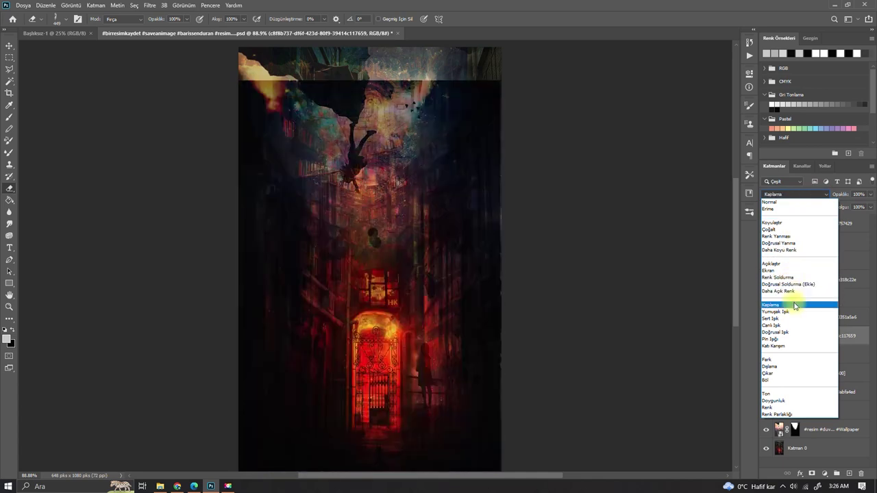
- Try Fark at 63% on the layer above 45818, then settle on Renk blending
{"action": "left_click", "coordinate": [796, 358]}
{"action": "mouse_move", "coordinate": [870, 193]}
{"action": "left_mouse_down"}
{"action": "mouse_move", "coordinate": [855, 208]}
{"action": "mouse_move", "coordinate": [864, 207]}
{"action": "left_mouse_up"}
{"action": "left_click", "coordinate": [794, 194]}
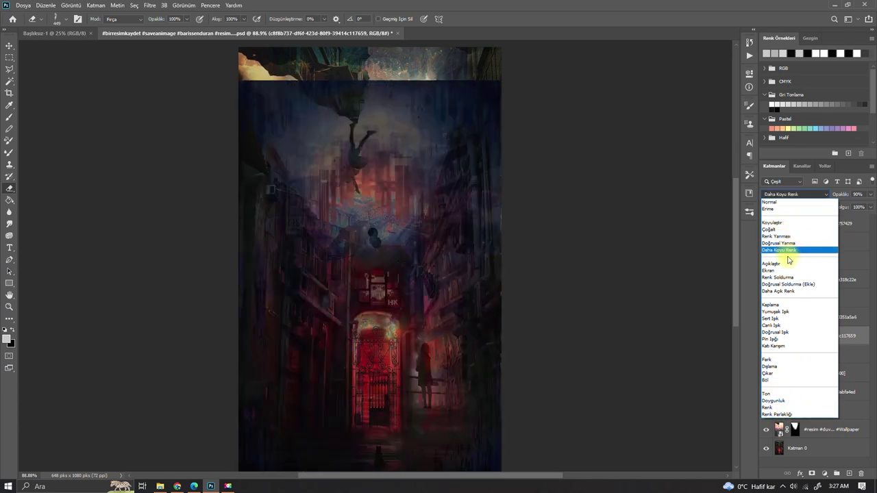
{"action": "left_click", "coordinate": [857, 225]}
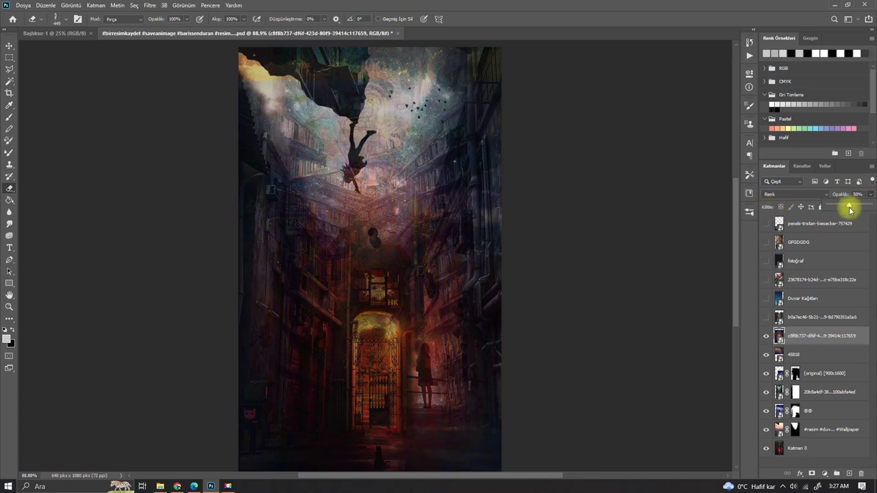
{"action": "key", "text": "ctrl+t"}
{"action": "key", "text": "Return"}
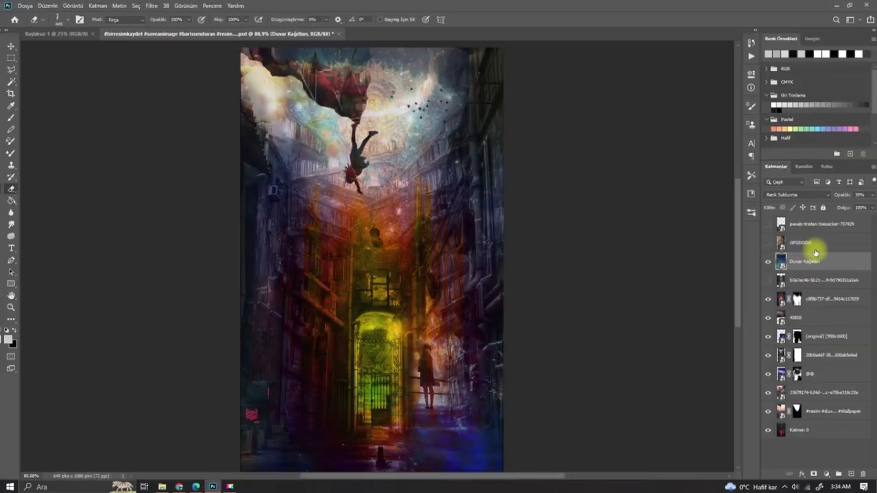
{"action": "left_click", "coordinate": [794, 194]}
- Blend Duvar Kağıtları in Renk Soldurma and GFGDGDG in Ton mode
{"action": "left_click", "coordinate": [822, 246]}
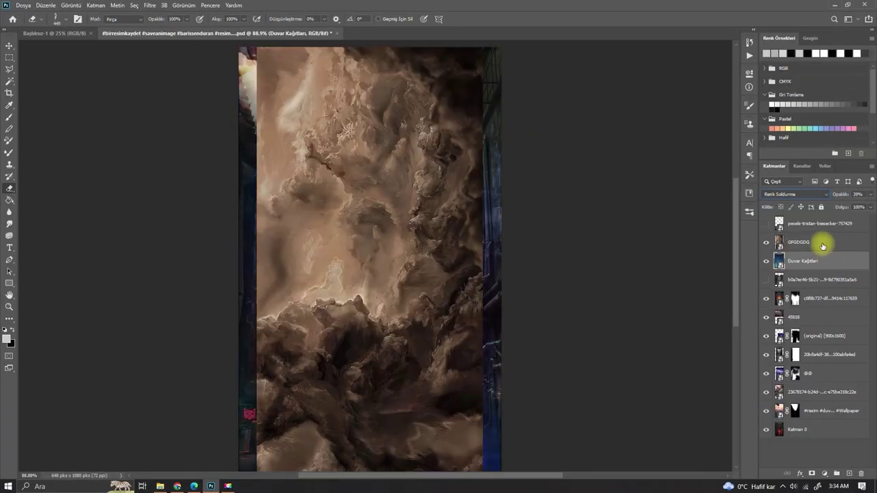
{"action": "left_click", "coordinate": [794, 194]}
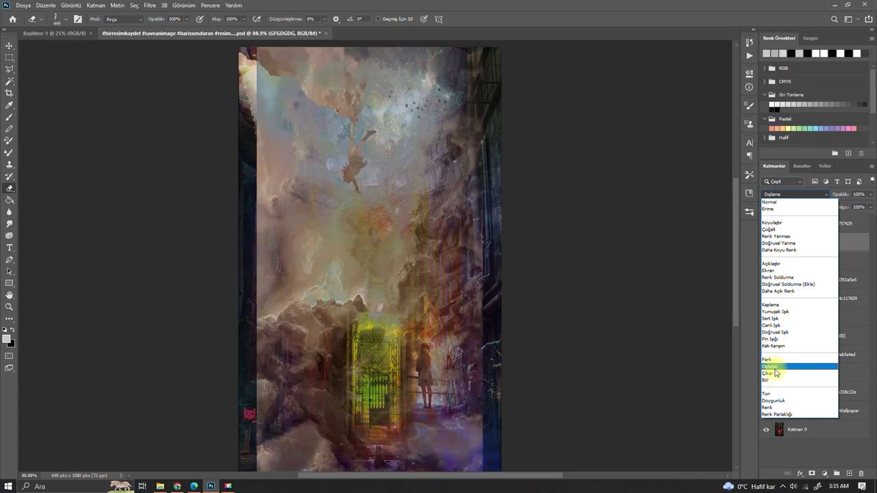
{"action": "left_click", "coordinate": [765, 394]}
{"action": "key", "text": "ctrl+t"}
{"action": "key", "text": "Return"}
- Switch to the Eraser and target the tinting alley layer's mask
{"action": "key", "text": "e"}
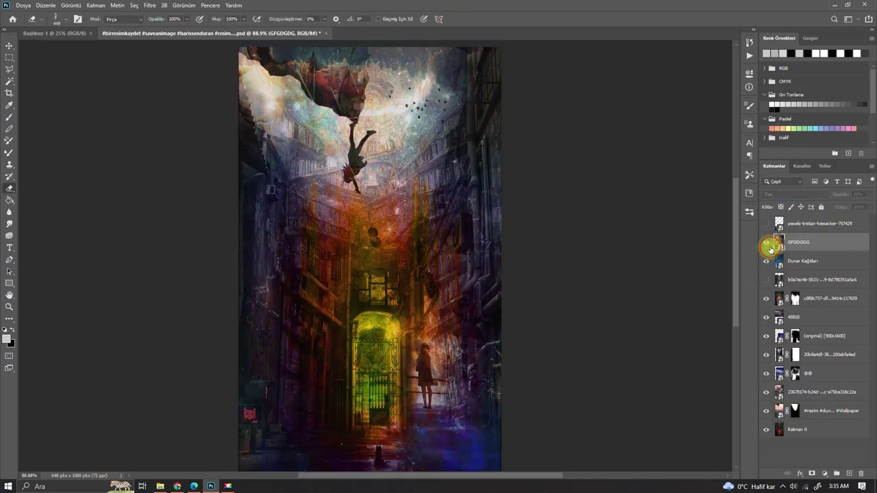
{"action": "scroll", "coordinate": [499, 379], "scroll_direction": "up", "scroll_amount": 3}
{"action": "left_click", "coordinate": [795, 299]}
{"action": "scroll", "coordinate": [456, 391], "scroll_direction": "down", "scroll_amount": 3}
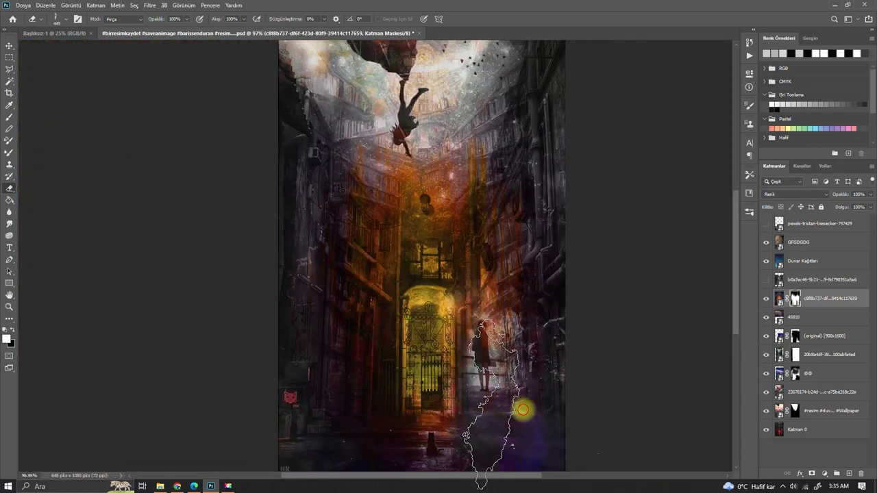
- Toggle several layers' visibility to compare the composite's looks
{"action": "scroll", "coordinate": [655, 176], "scroll_direction": "up", "scroll_amount": 3}
{"action": "left_click", "coordinate": [765, 337]}
{"action": "left_click", "coordinate": [766, 298]}
{"action": "left_click", "coordinate": [766, 317]}
{"action": "left_click", "coordinate": [766, 317]}
{"action": "left_click", "coordinate": [765, 373]}
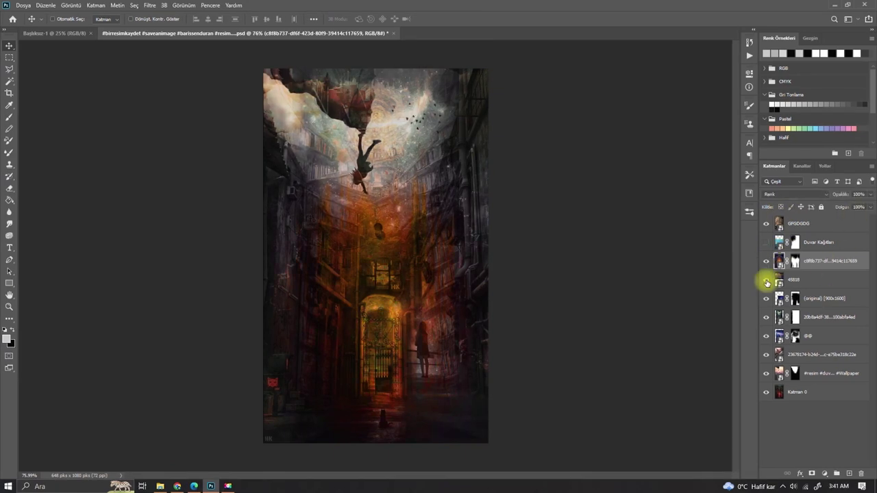
- Set the 45818 layer to 37% opacity, hide the (original) layer, and select Katman 0
{"action": "left_click", "coordinate": [779, 280]}
{"action": "left_click_drag", "start_coordinate": [870, 195], "coordinate": [845, 207]}
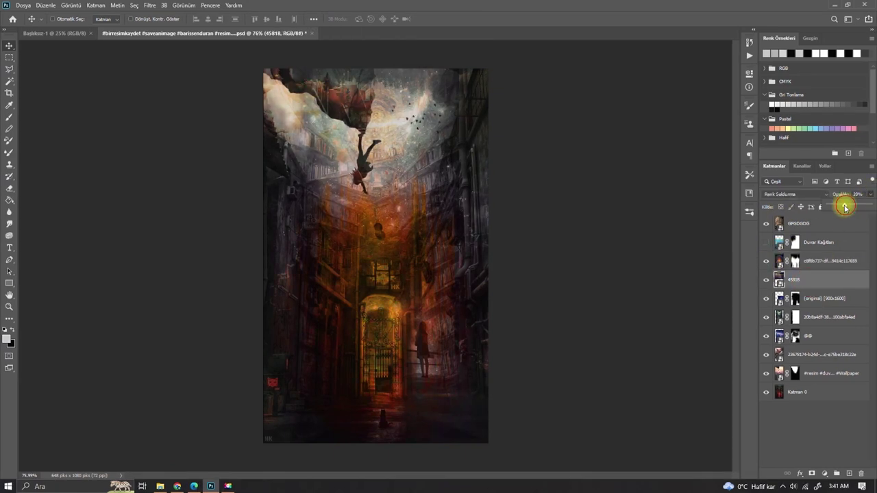
{"action": "left_click", "coordinate": [766, 279]}
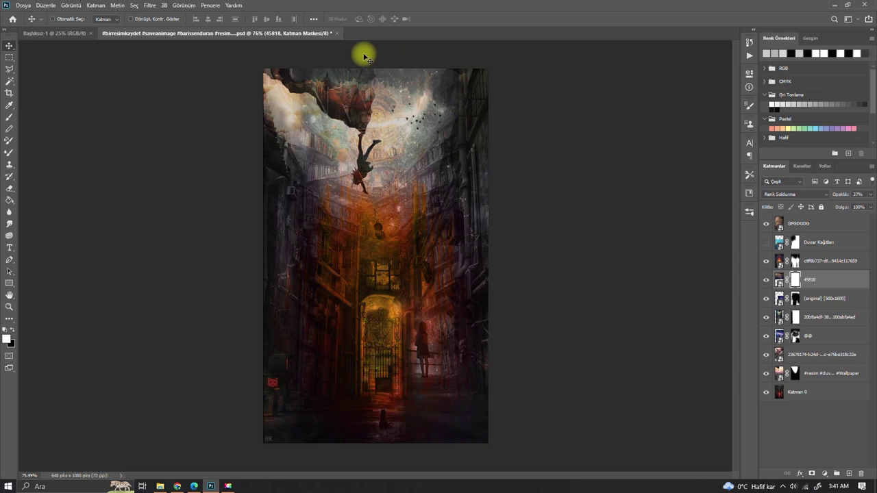
{"action": "key", "text": "e"}
{"action": "scroll", "coordinate": [365, 57], "scroll_direction": "down", "scroll_amount": 3}
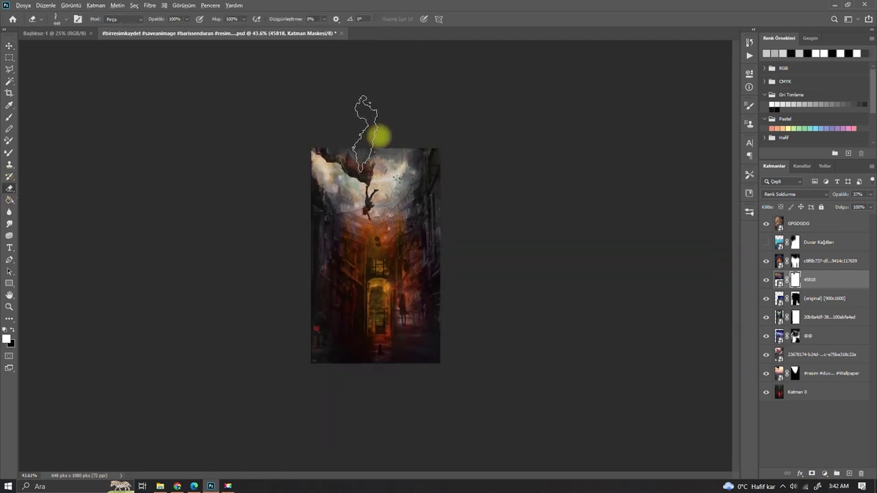
{"action": "scroll", "coordinate": [380, 137], "scroll_direction": "up", "scroll_amount": 3}
{"action": "left_click", "coordinate": [766, 299]}
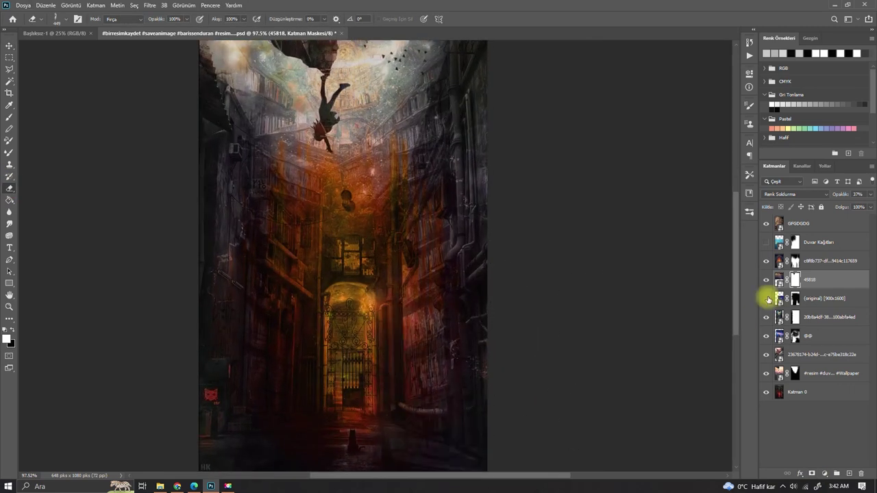
{"action": "scroll", "coordinate": [482, 152], "scroll_direction": "down", "scroll_amount": 2}
{"action": "key", "text": "s"}
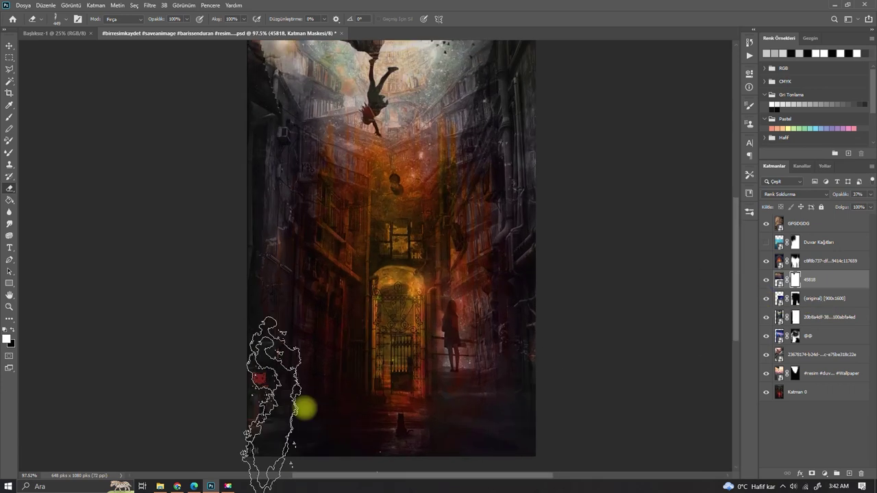
{"action": "left_click", "coordinate": [793, 391]}
- Show the wallpaper layer, drop the layer above to about 39% opacity, and erase its mask in the upper sky
{"action": "left_click", "coordinate": [767, 373]}
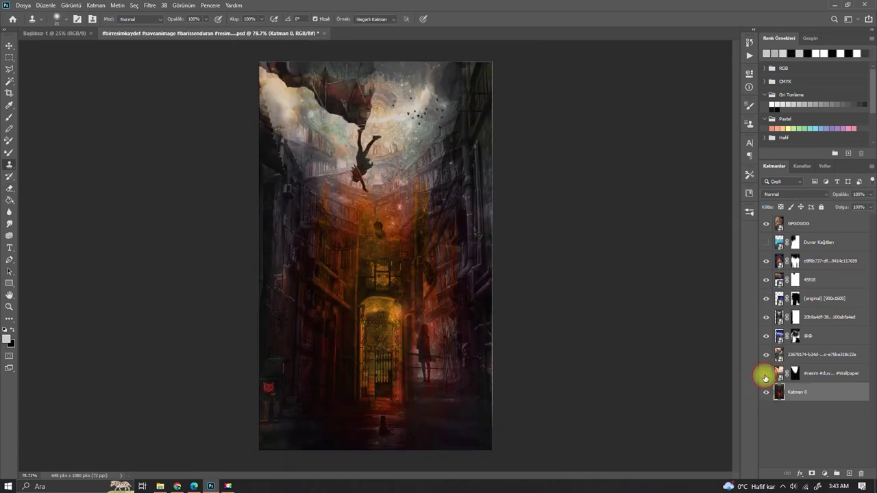
{"action": "left_click", "coordinate": [766, 354]}
{"action": "left_click", "coordinate": [809, 354]}
{"action": "left_click_drag", "start_coordinate": [857, 206], "coordinate": [850, 207]}
{"action": "mouse_move", "coordinate": [818, 354]}
{"action": "left_mouse_down"}
{"action": "mouse_move", "coordinate": [825, 246]}
{"action": "mouse_move", "coordinate": [827, 341]}
{"action": "left_mouse_up"}
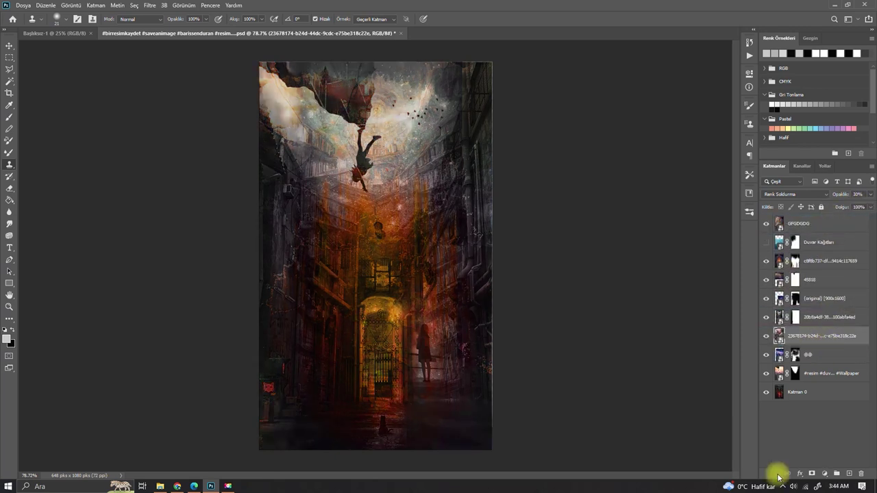
{"action": "left_click_drag", "start_coordinate": [502, 205], "coordinate": [432, 15]}
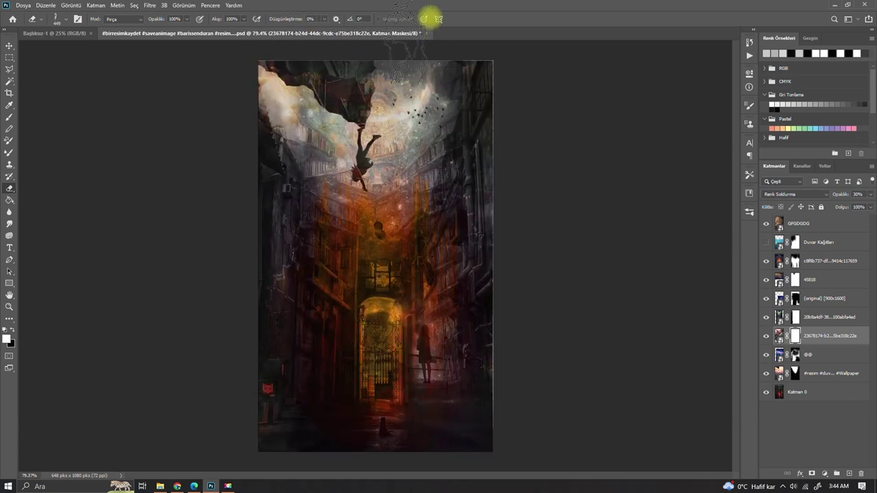
- Set the darken-blended shelf layer to 90% opacity and toggle layer 45818 to compare
{"action": "left_click", "coordinate": [766, 317]}
{"action": "left_click", "coordinate": [781, 317]}
{"action": "left_click", "coordinate": [870, 193]}
{"action": "left_click_drag", "start_coordinate": [869, 207], "coordinate": [867, 207]}
{"action": "left_click", "coordinate": [765, 316]}
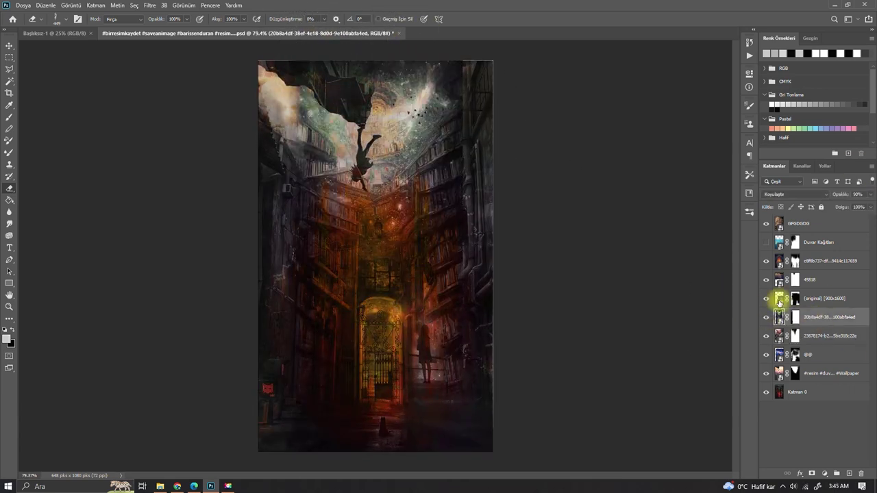
{"action": "left_click", "coordinate": [765, 279]}
{"action": "left_click", "coordinate": [815, 299]}
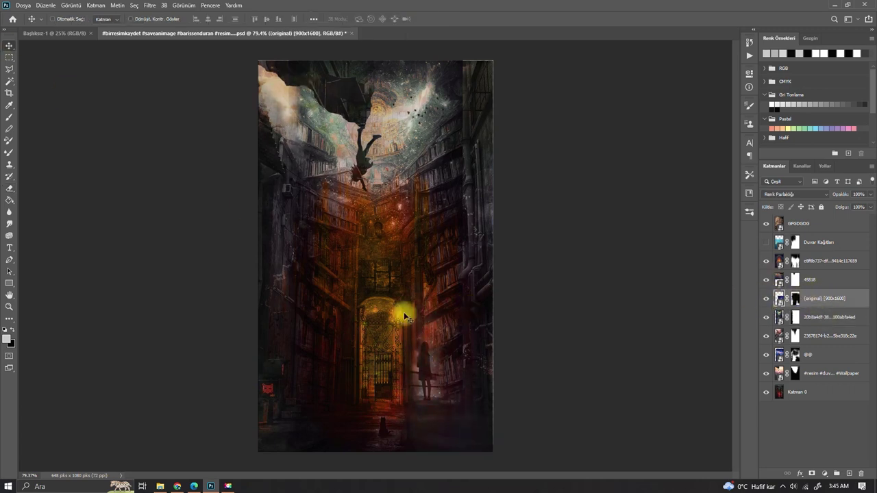
- Erase the (original) layer mask near the gate girl, toggle her layer to compare, and preview blend modes
{"action": "left_click", "coordinate": [11, 185]}
{"action": "scroll", "coordinate": [384, 404], "scroll_direction": "up", "scroll_amount": 2}
{"action": "scroll", "coordinate": [348, 338], "scroll_direction": "up", "scroll_amount": 5}
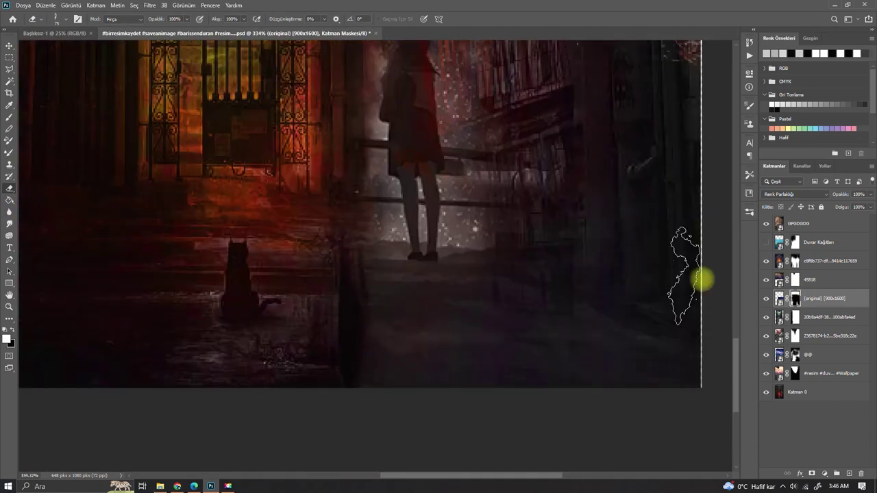
{"action": "scroll", "coordinate": [384, 376], "scroll_direction": "up", "scroll_amount": 1}
{"action": "scroll", "coordinate": [425, 274], "scroll_direction": "up", "scroll_amount": 2}
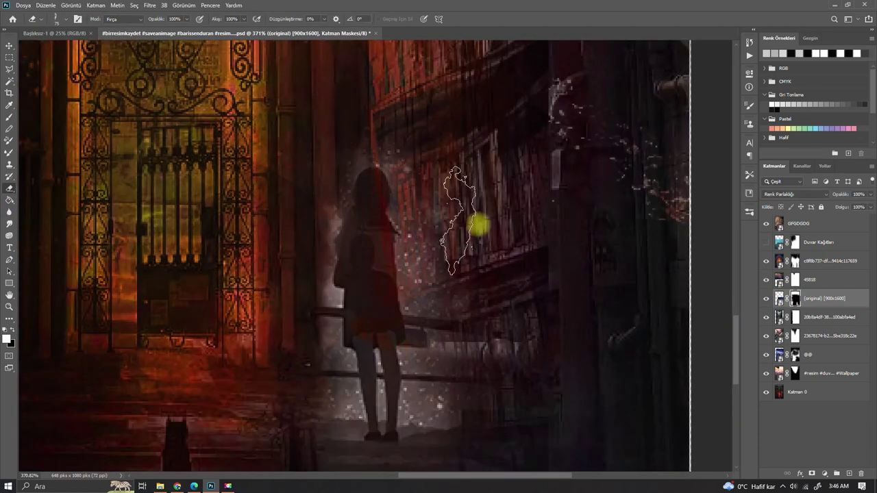
{"action": "left_click", "coordinate": [766, 295]}
{"action": "scroll", "coordinate": [416, 329], "scroll_direction": "down", "scroll_amount": 8}
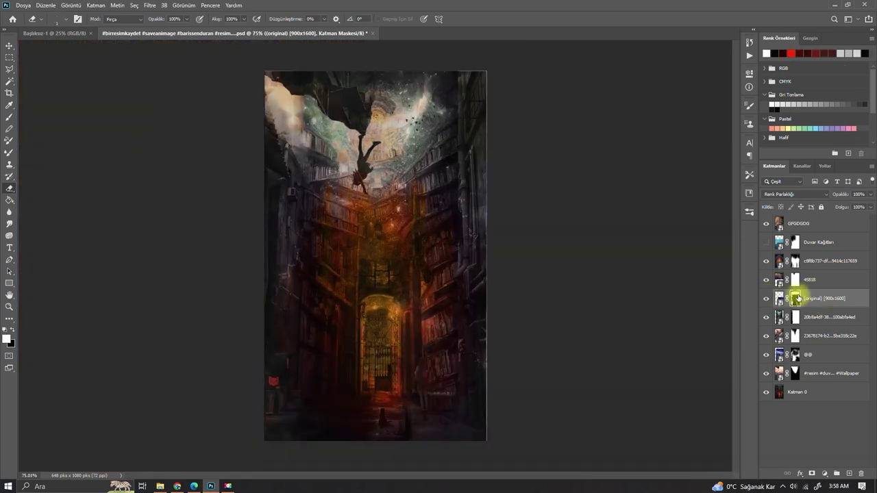
{"action": "left_click", "coordinate": [796, 197]}
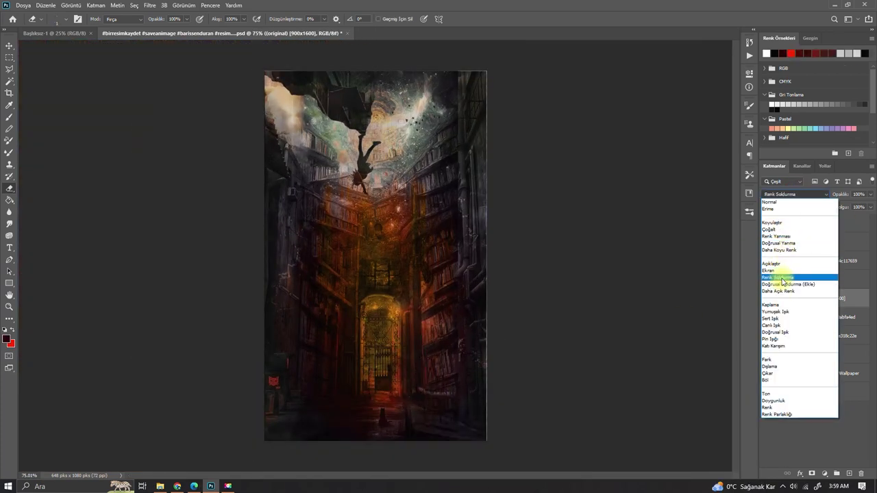
- Blend the girl layer in Doğrusal Soldurma (Ekle) and duplicate it
{"action": "left_click", "coordinate": [779, 381]}
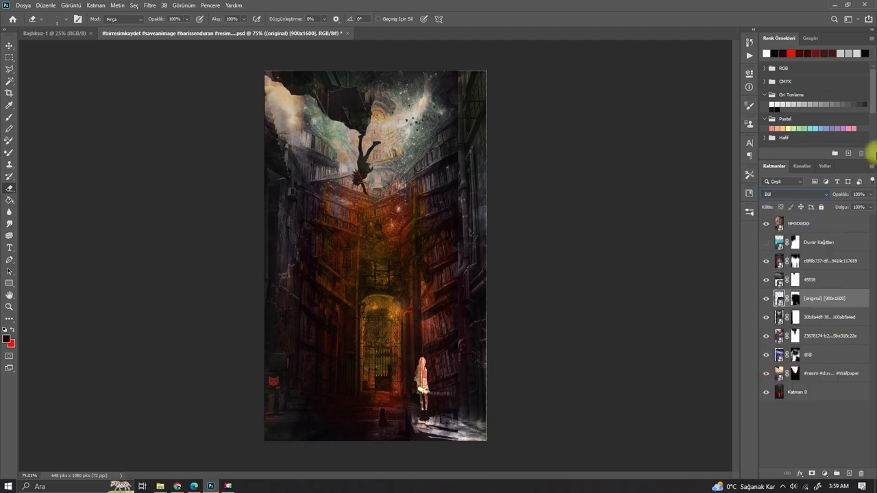
{"action": "left_click", "coordinate": [808, 195]}
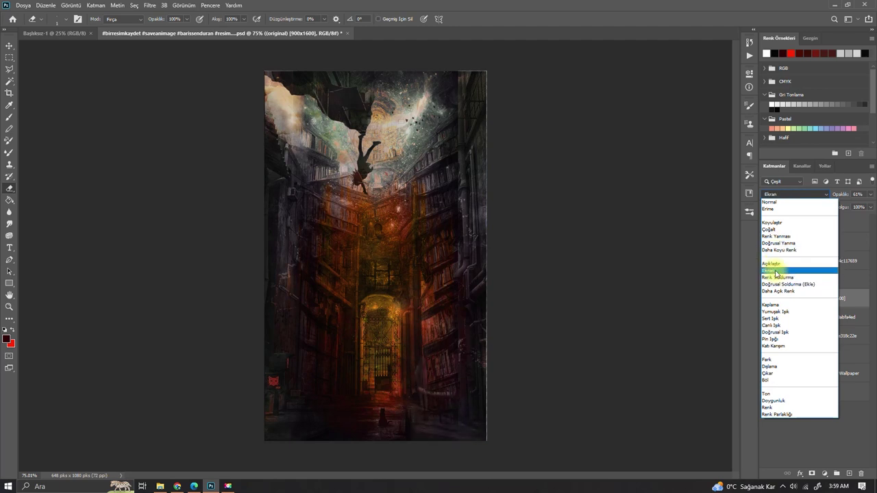
{"action": "left_click", "coordinate": [777, 291]}
{"action": "left_click", "coordinate": [794, 194]}
{"action": "left_click", "coordinate": [787, 283]}
{"action": "left_click_drag", "start_coordinate": [822, 299], "coordinate": [837, 295]}
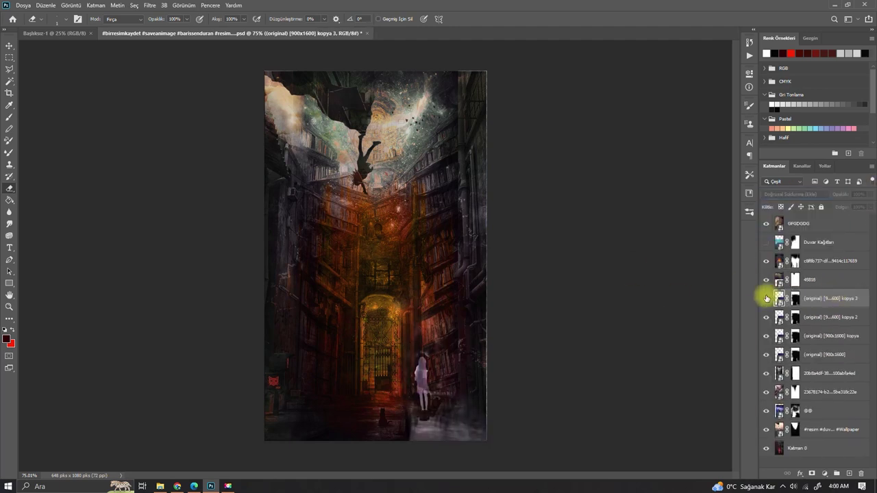
- Set a 75 px eraser for the kopya layers and slightly enlarge Katman 0 with Free Transform
{"action": "left_click", "coordinate": [59, 18]}
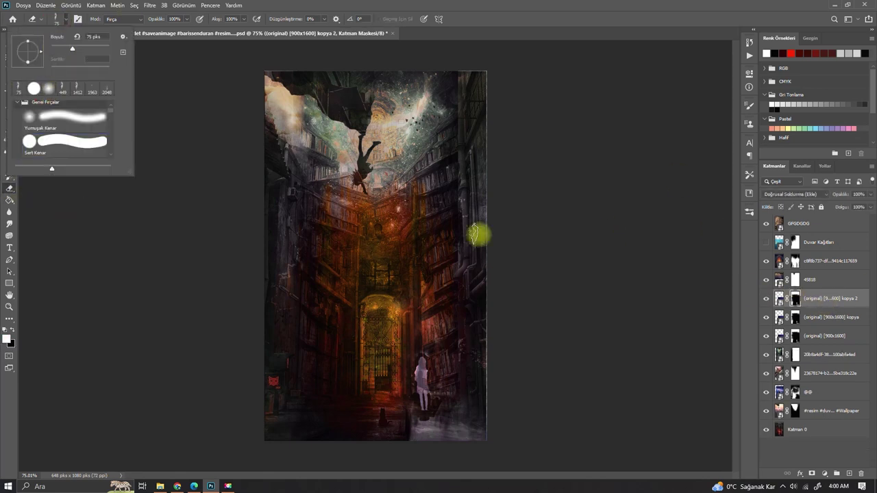
{"action": "key", "text": "alt+bracketleft"}
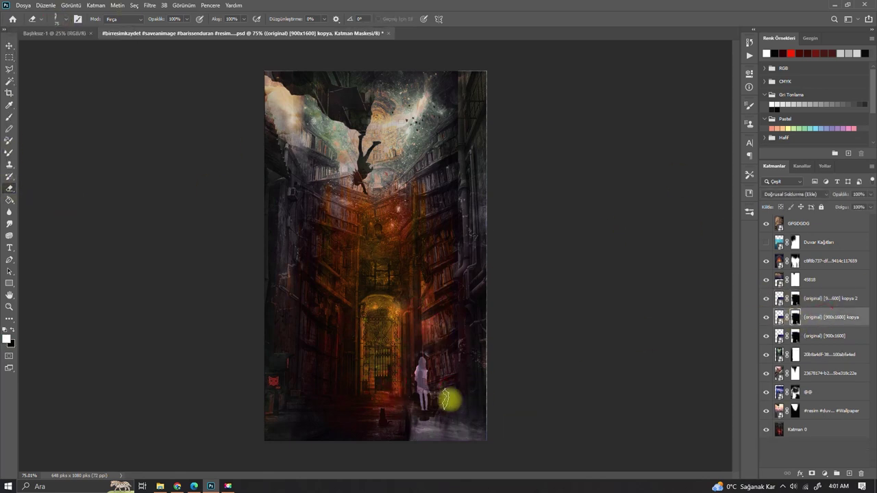
{"action": "key", "text": "alt+bracketright"}
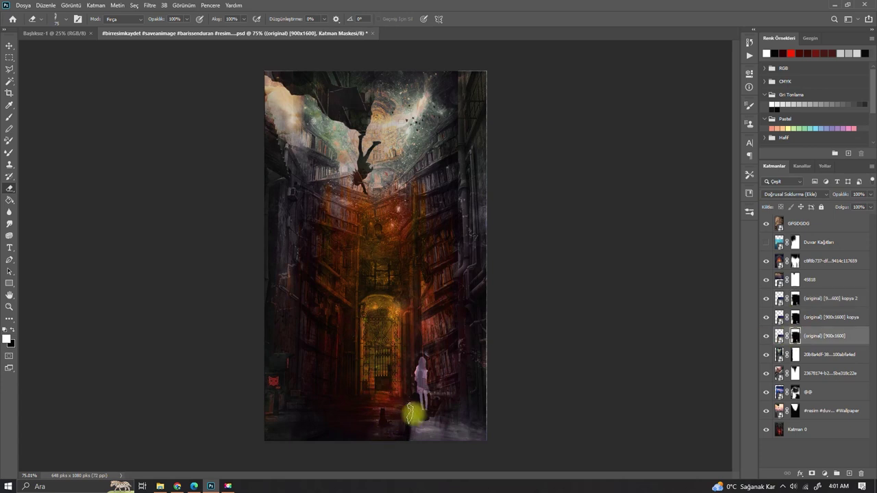
{"action": "scroll", "coordinate": [479, 350], "scroll_direction": "down", "scroll_amount": 3}
{"action": "scroll", "coordinate": [437, 180], "scroll_direction": "up", "scroll_amount": 5}
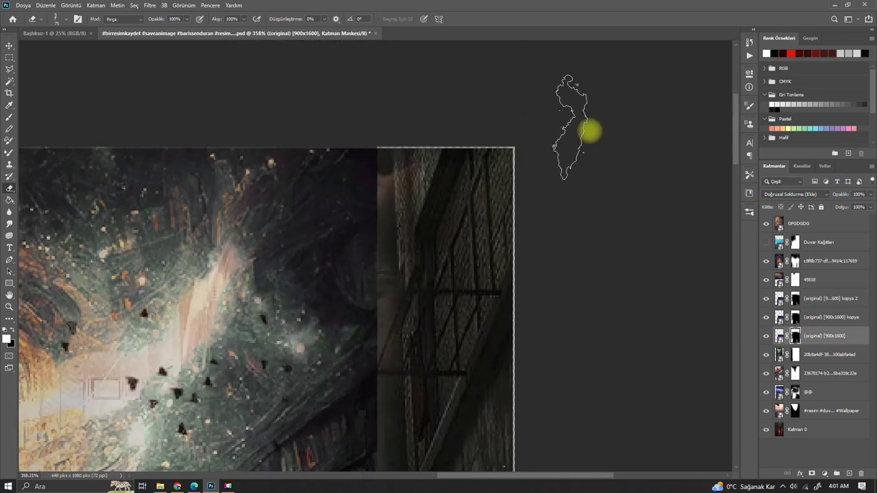
{"action": "left_click", "coordinate": [856, 429]}
{"action": "key", "text": "ctrl+t"}
{"action": "left_click_drag", "start_coordinate": [542, 142], "coordinate": [544, 142]}
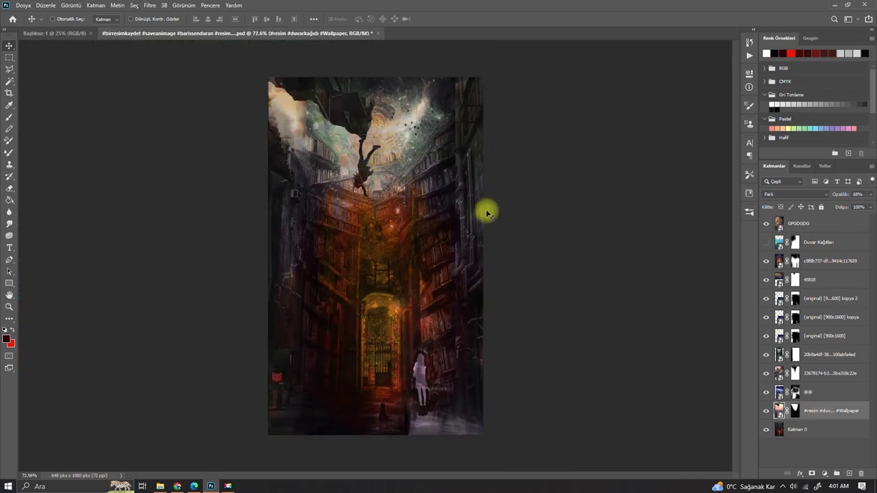
- Add a new top layer and choose the 'sign' brush
{"action": "scroll", "coordinate": [487, 214], "scroll_direction": "up", "scroll_amount": 1}
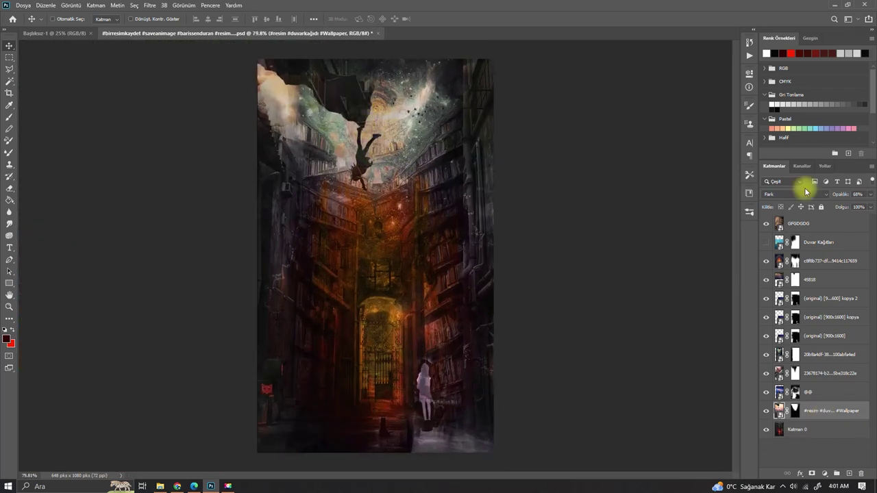
{"action": "left_click", "coordinate": [848, 473]}
{"action": "left_click", "coordinate": [749, 214]}
{"action": "scroll", "coordinate": [554, 308], "scroll_direction": "down", "scroll_amount": 2}
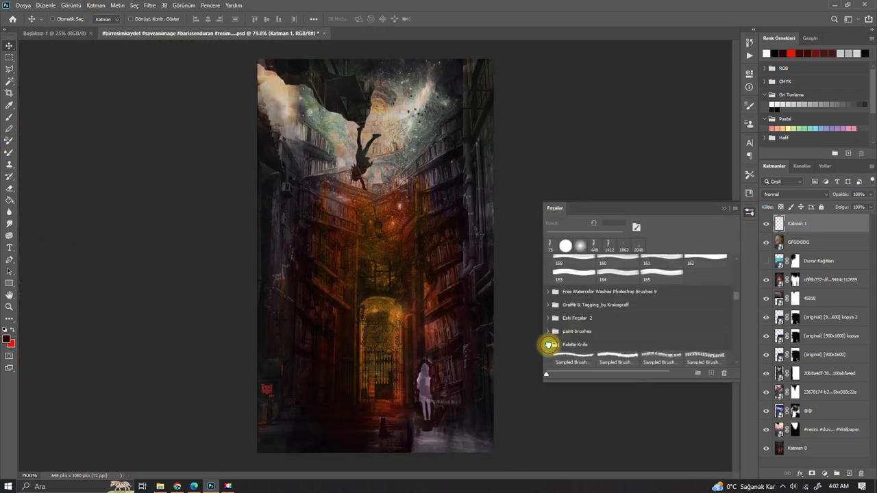
{"action": "left_click", "coordinate": [564, 358]}
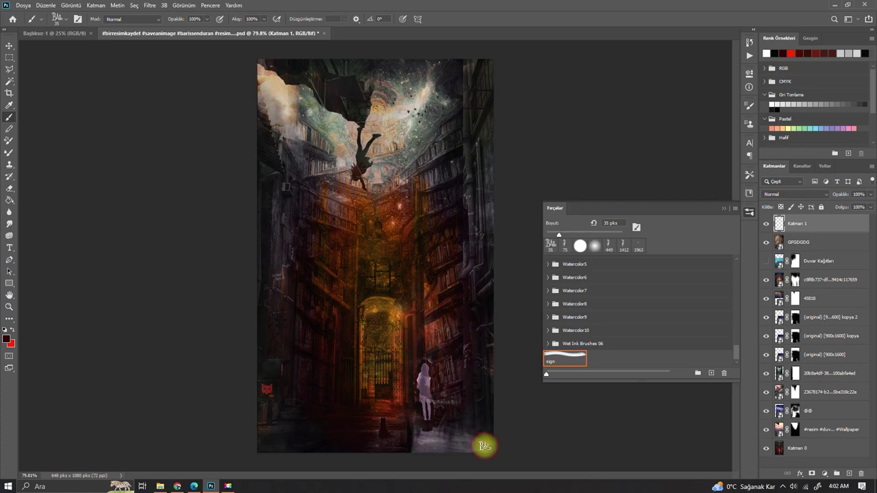
- Stamp the signature on Katman 1 and give it a Renk Kaplama colour overlay
{"action": "scroll", "coordinate": [513, 397], "scroll_direction": "up", "scroll_amount": 5}
{"action": "double_click", "coordinate": [822, 223]}
{"action": "left_click", "coordinate": [376, 127]}
{"action": "left_click", "coordinate": [665, 51]}
{"action": "left_click", "coordinate": [9, 45]}
{"action": "scroll", "coordinate": [489, 250], "scroll_direction": "down", "scroll_amount": 10}
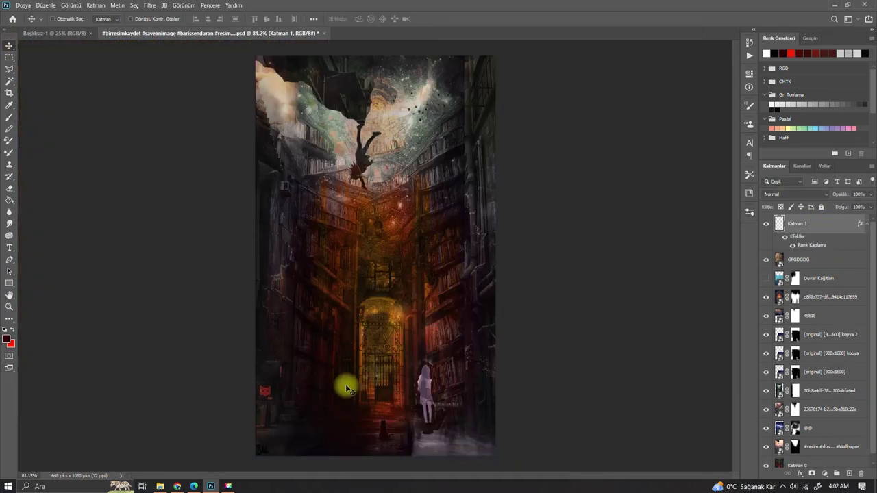
- Set Katman 1 to 100% opacity and make the signature's colour overlay white
{"action": "key", "text": "0"}
{"action": "double_click", "coordinate": [810, 246]}
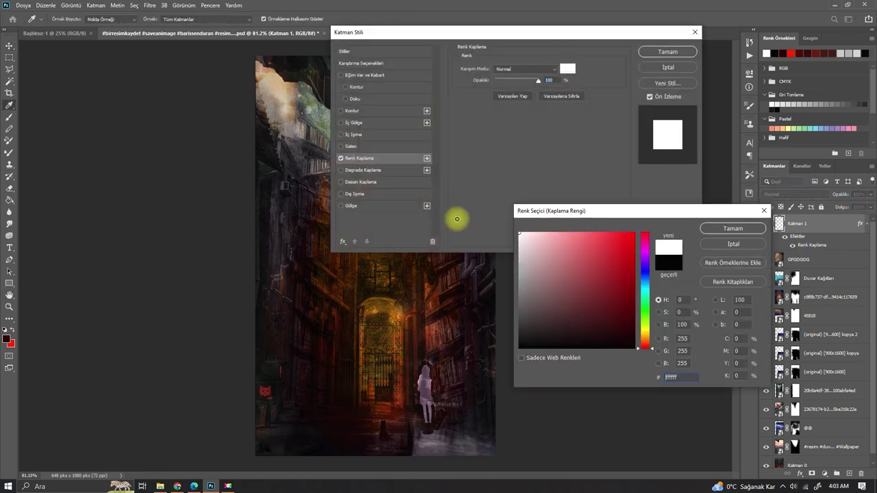
{"action": "key", "text": "Escape"}
{"action": "key", "text": "Escape"}
{"action": "scroll", "coordinate": [409, 132], "scroll_direction": "down", "scroll_amount": 1}
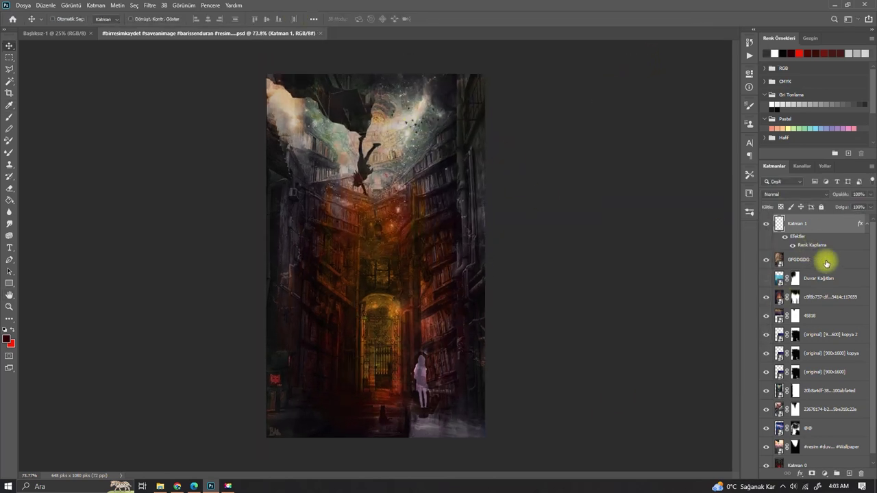
- Group the layers from GFGDGDG down to the bottom into Grup 1, leaving Duvar Kağıtları outside
{"action": "left_click", "coordinate": [826, 263], "text": "ctrl"}
{"action": "left_click", "coordinate": [813, 465], "text": "shift"}
{"action": "key", "text": "ctrl+e"}
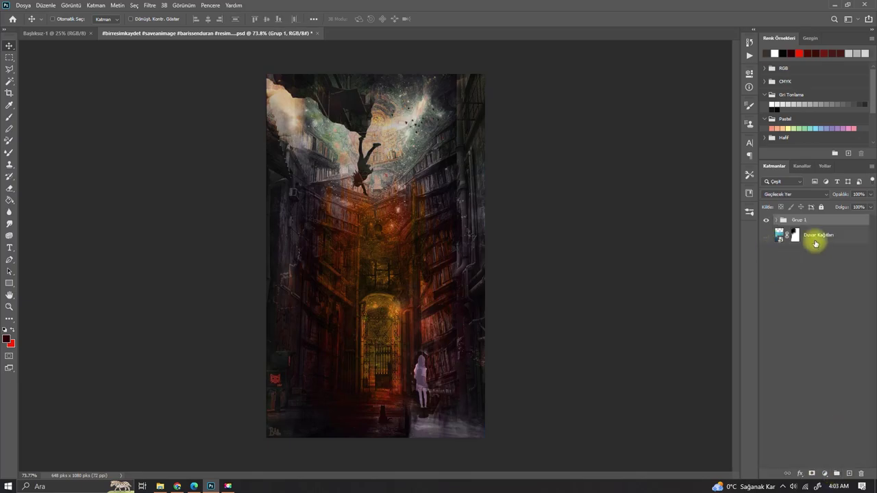